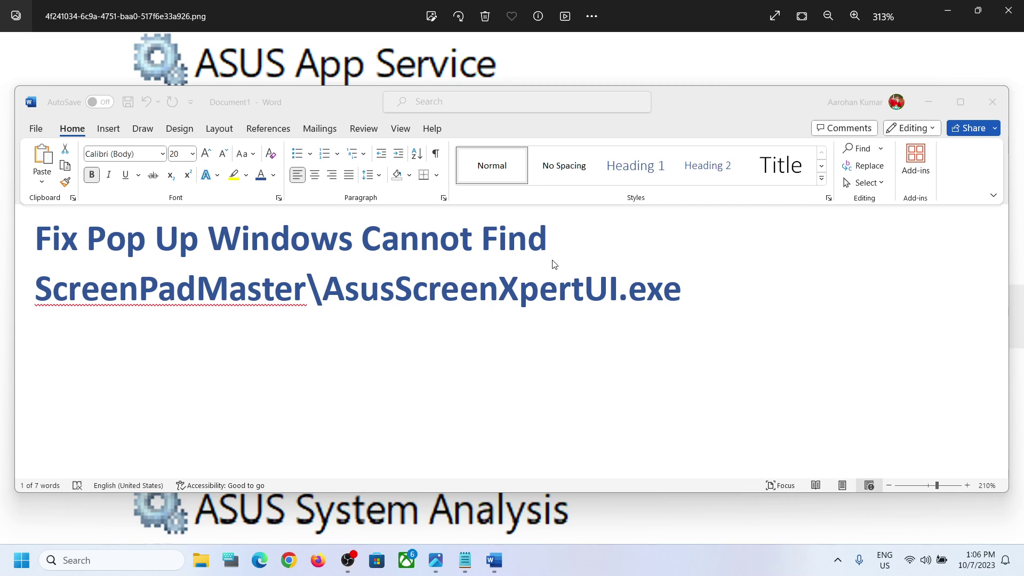
# Search the system for 'services' and launch the Services console.
pyautogui.click(128, 564)
pyautogui.write('se')
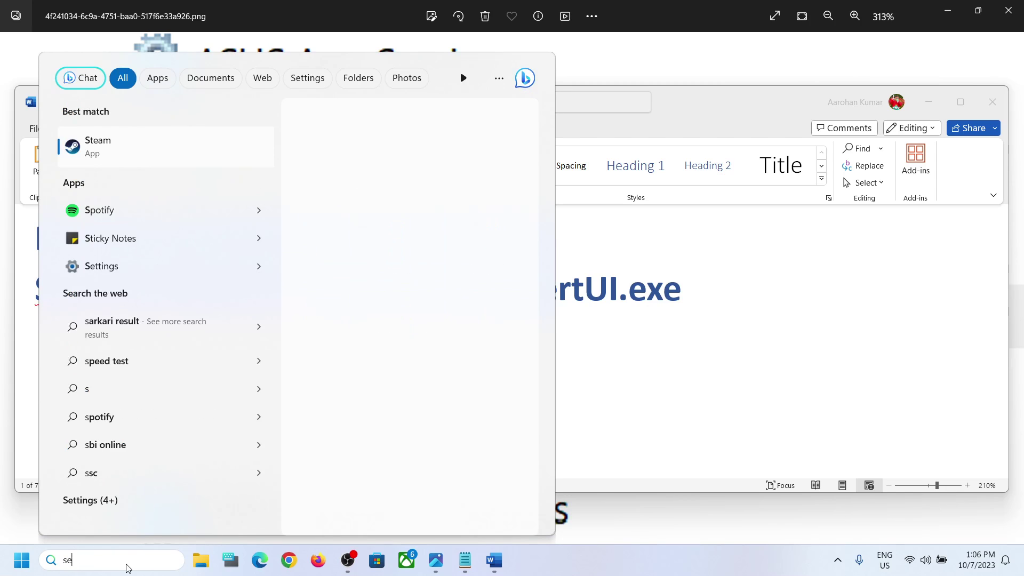
pyautogui.write('rvices')
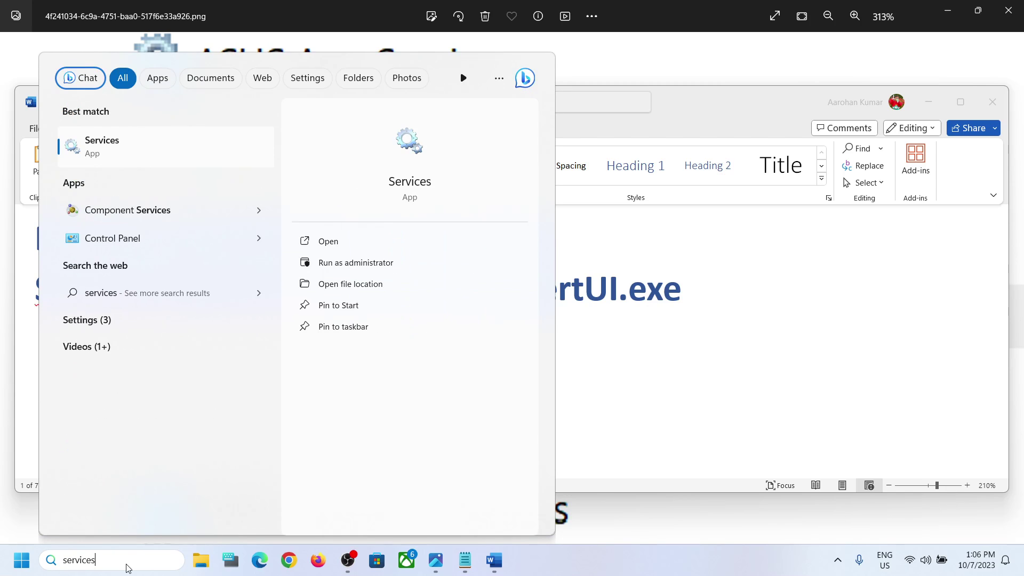
pyautogui.click(116, 158)
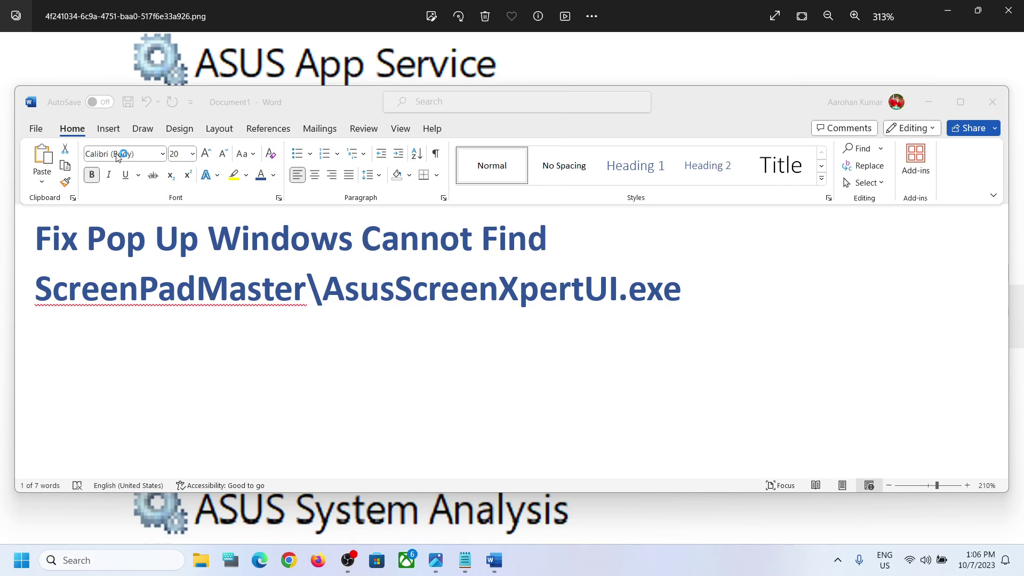
# Maximize Services and flip twice to the circled ASUS services screenshot and back.
pyautogui.click(553, 54)
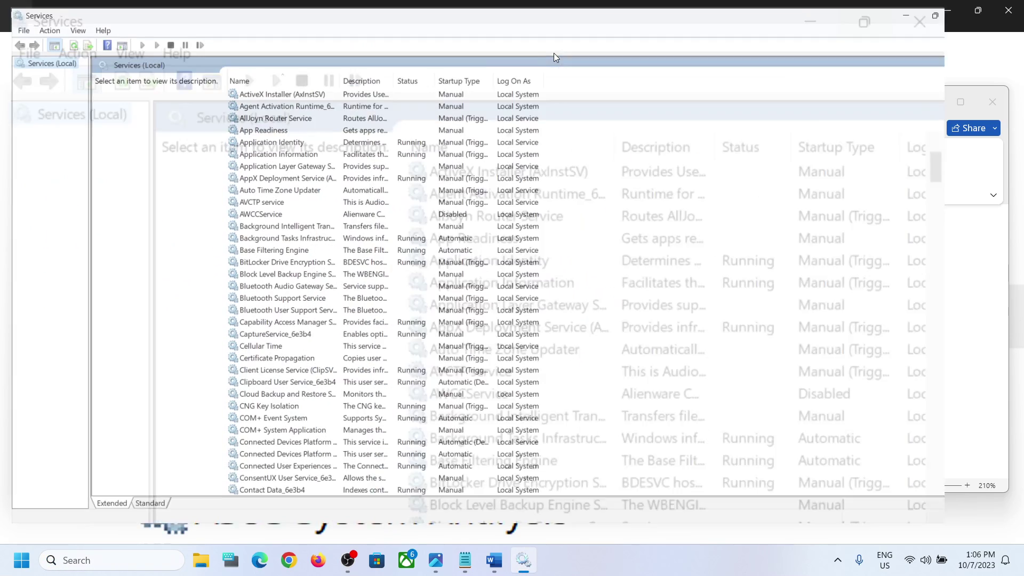
pyautogui.click(439, 563)
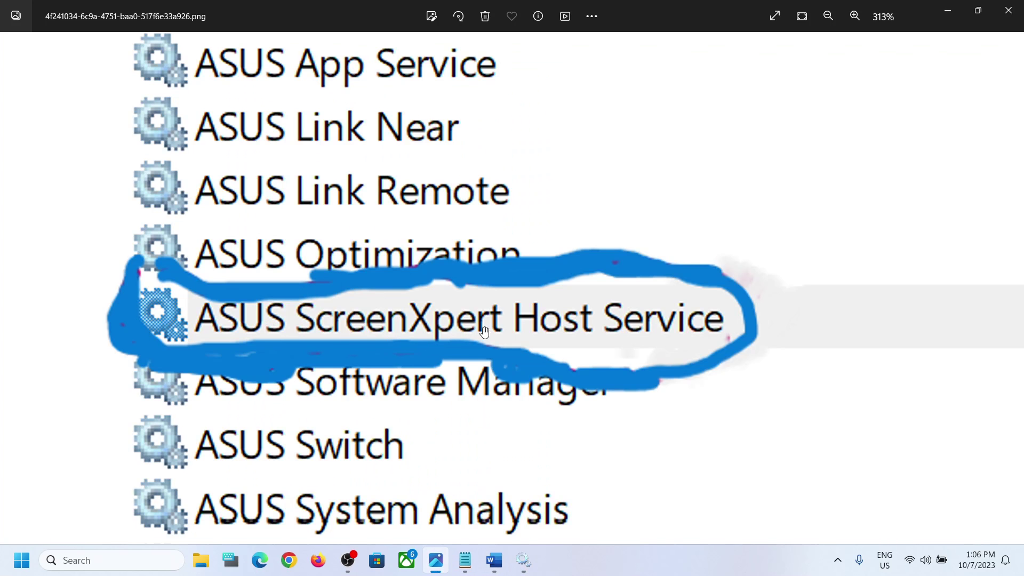
pyautogui.click(524, 562)
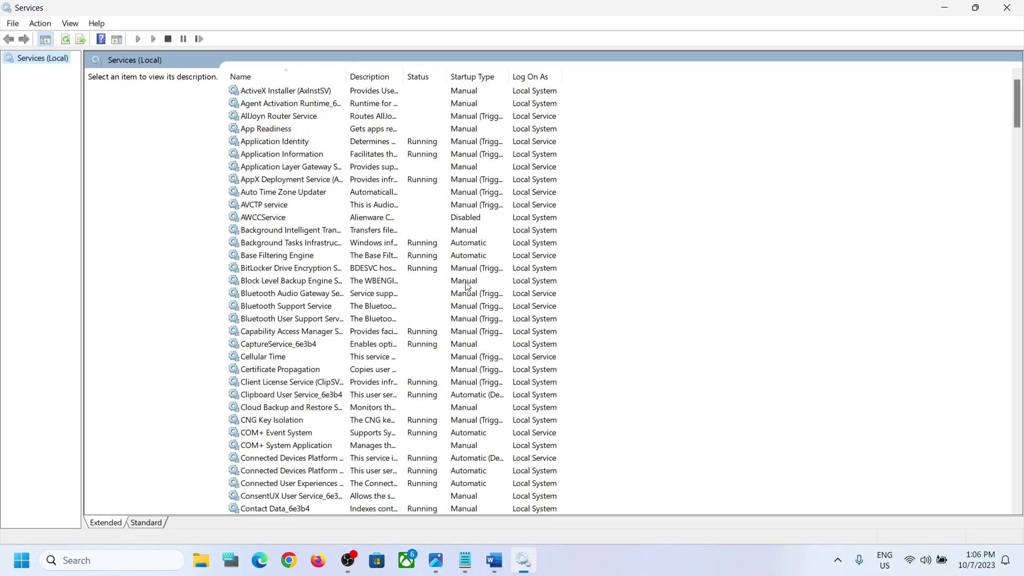
pyautogui.click(437, 562)
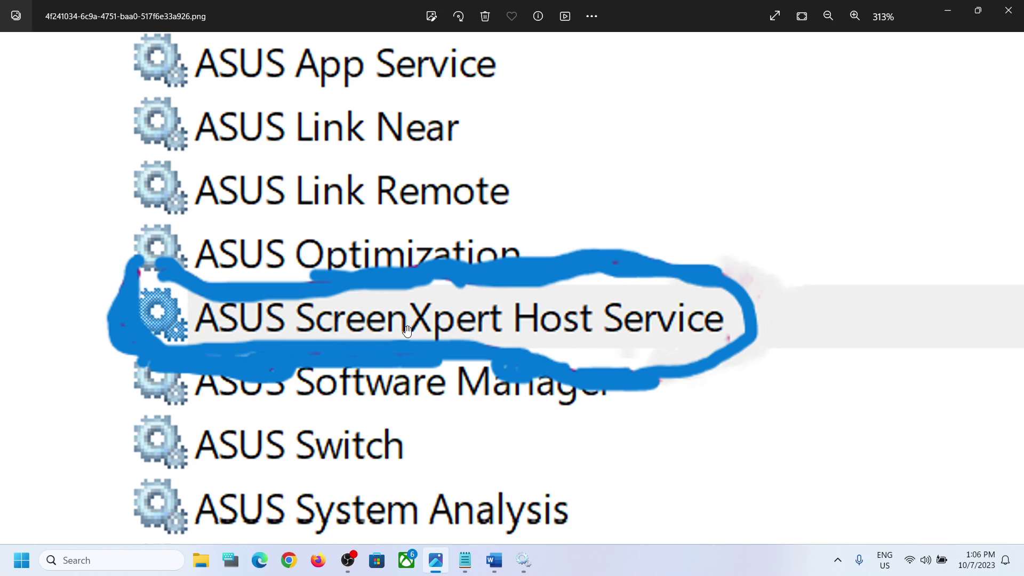
pyautogui.moveTo(523, 560)
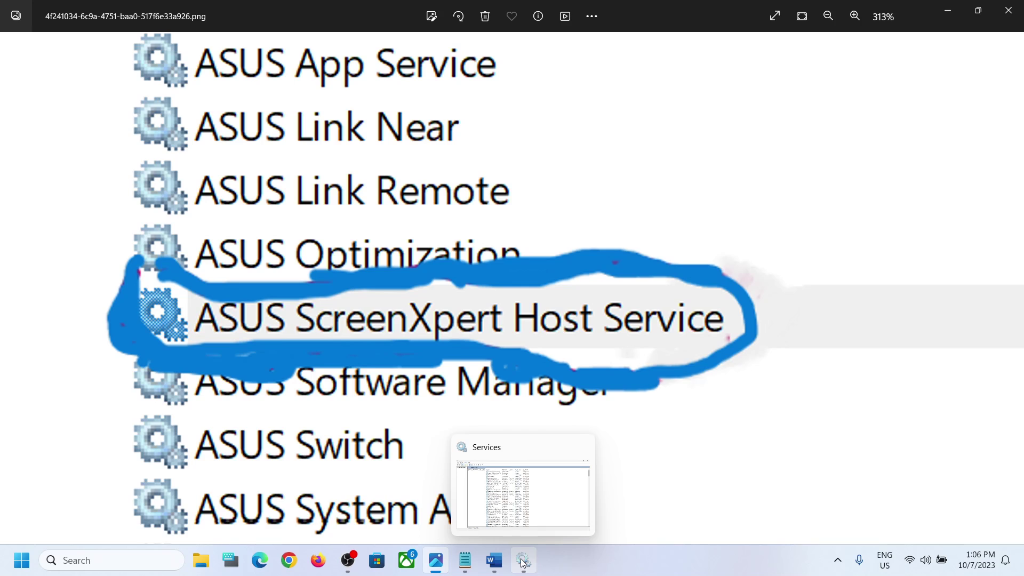
pyautogui.click(522, 562)
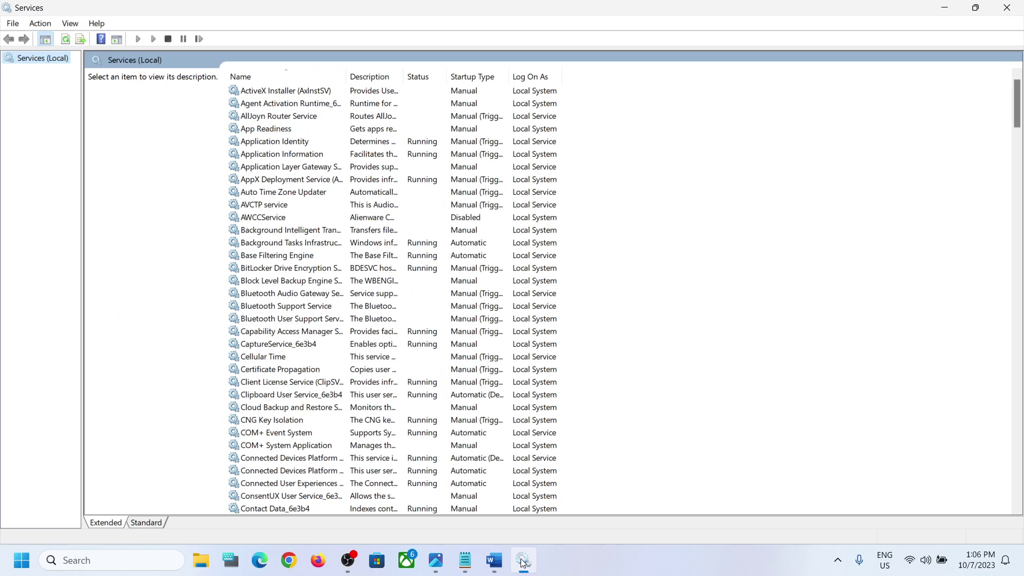
# Set Application Information's startup type to Disabled and dismiss the error from a failed stop.
pyautogui.doubleClick(303, 157)
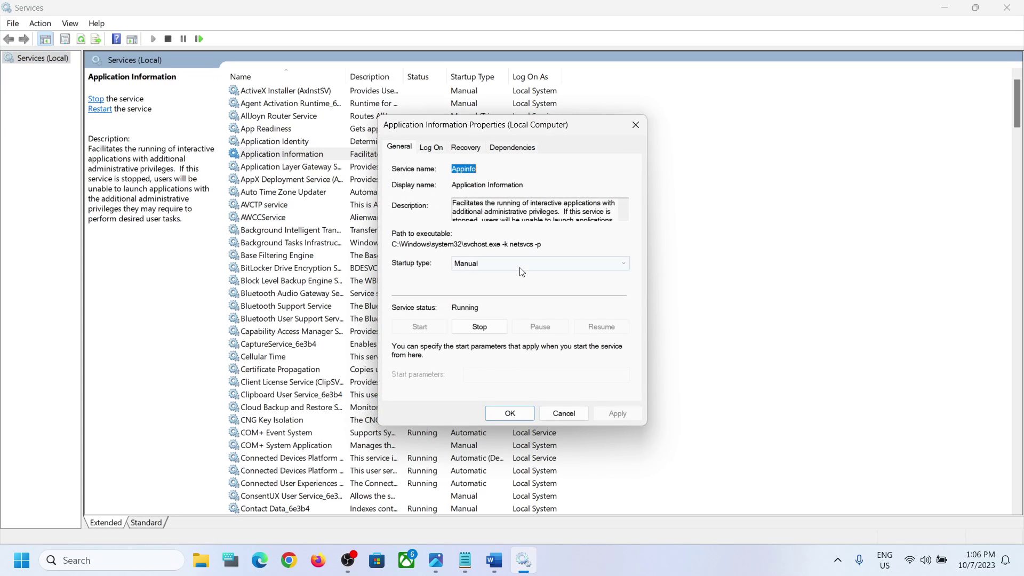
pyautogui.click(493, 267)
pyautogui.click(475, 303)
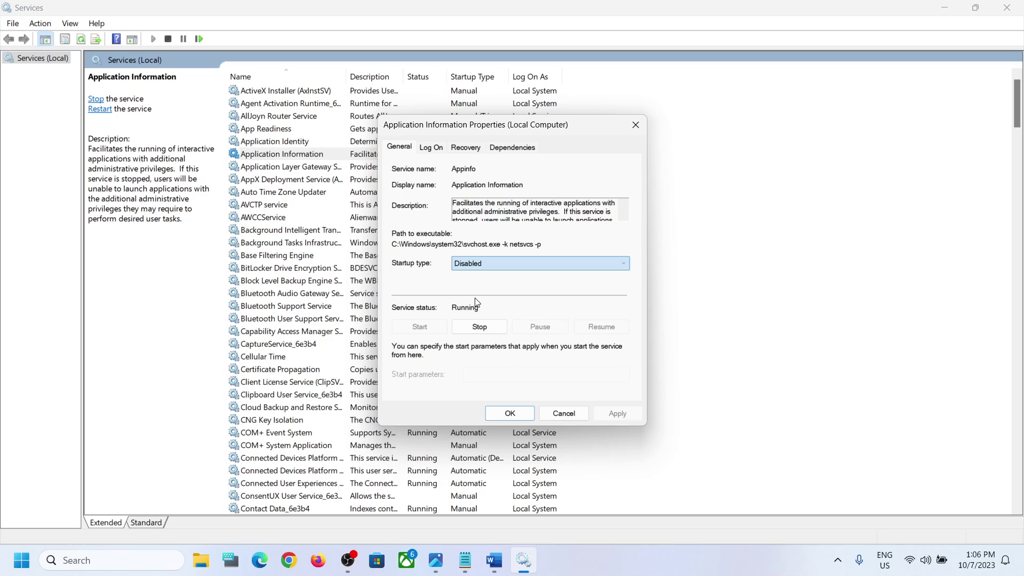
pyautogui.click(484, 332)
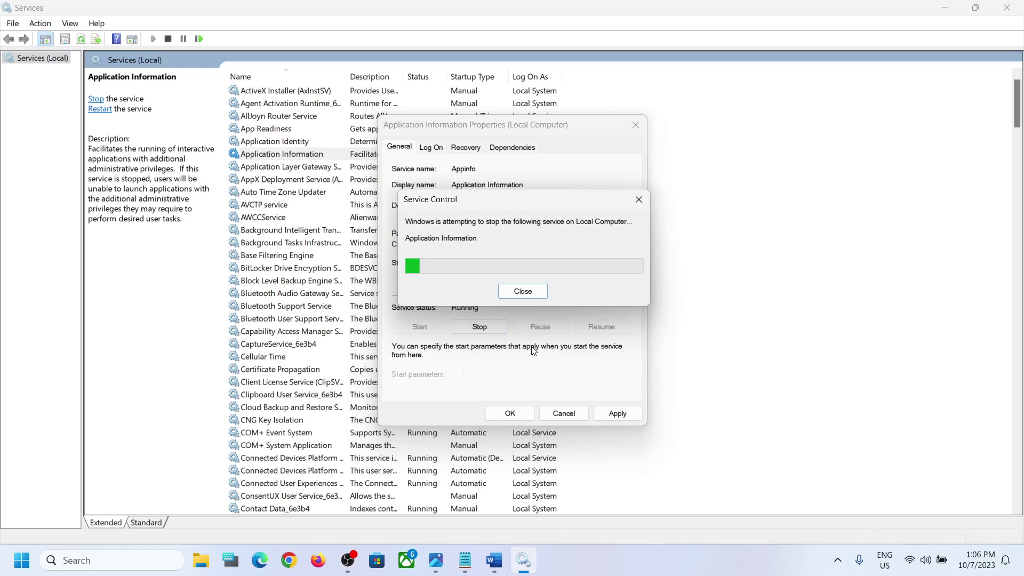
pyautogui.click(614, 385)
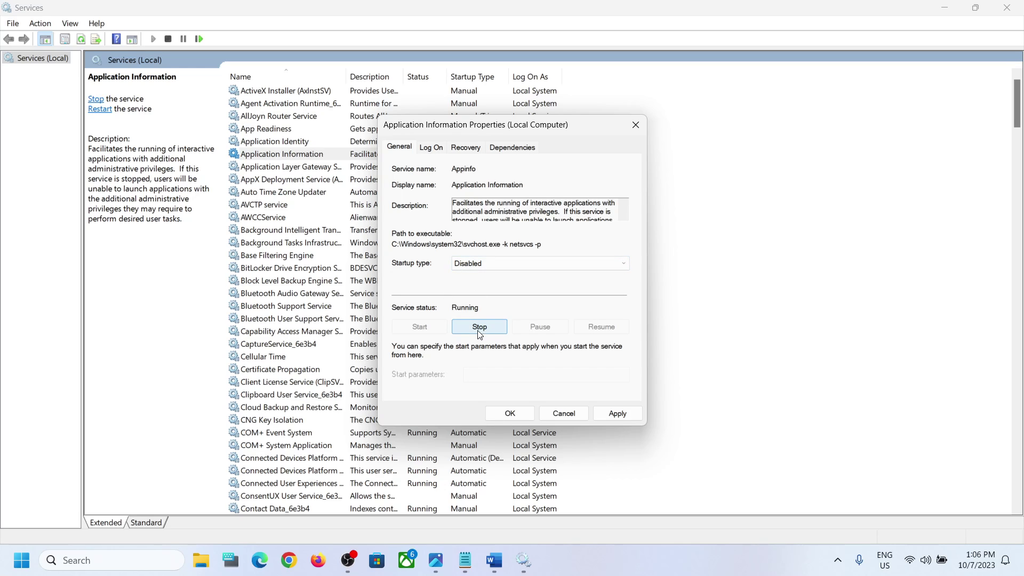
# Reconfirm Disabled as the startup type, then apply and close the properties.
pyautogui.click(469, 270)
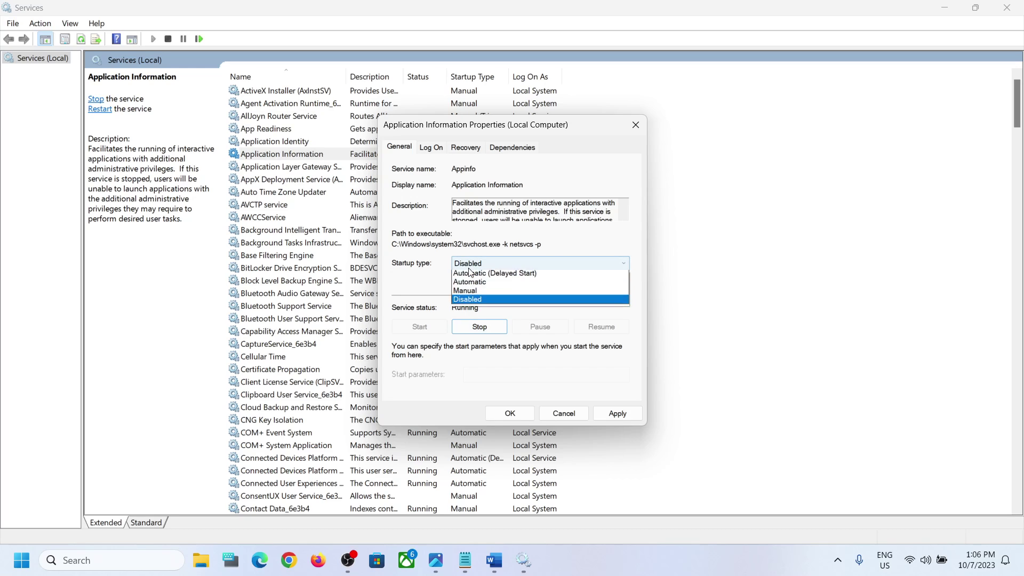
pyautogui.click(470, 303)
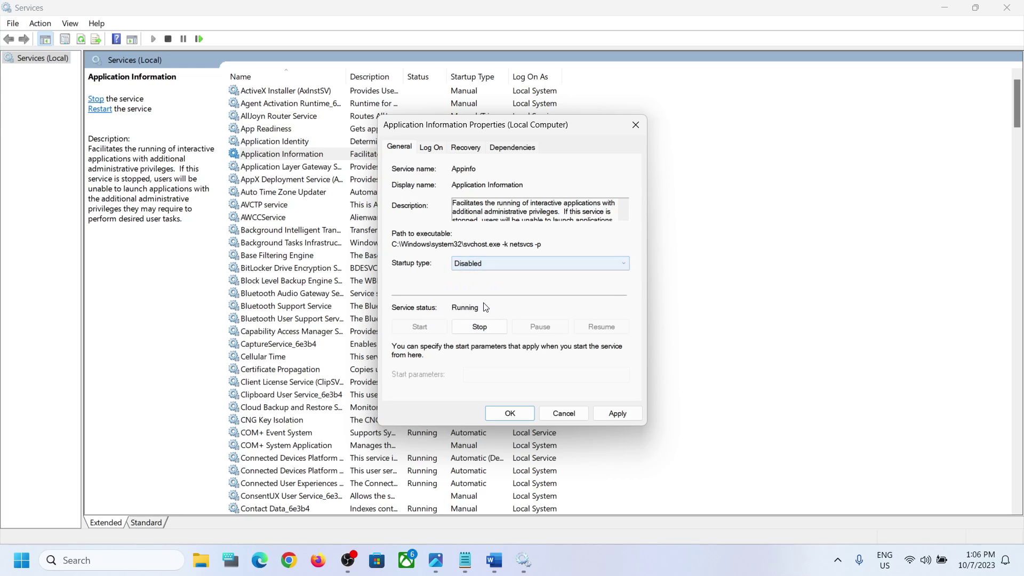
pyautogui.click(625, 413)
pyautogui.click(520, 415)
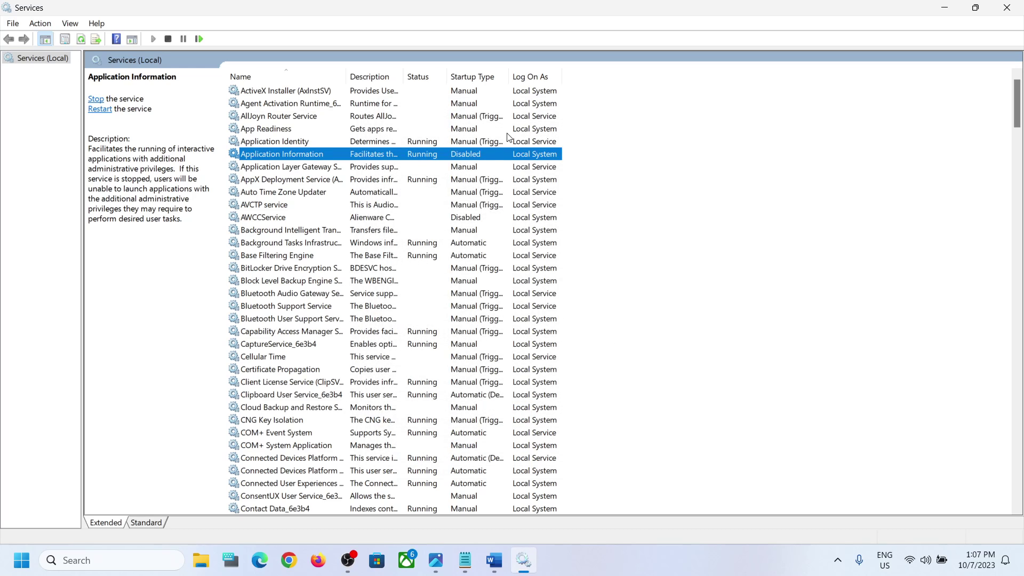
# Try stopping Application Information from its context menu and dismiss the failure error.
pyautogui.rightClick(401, 155)
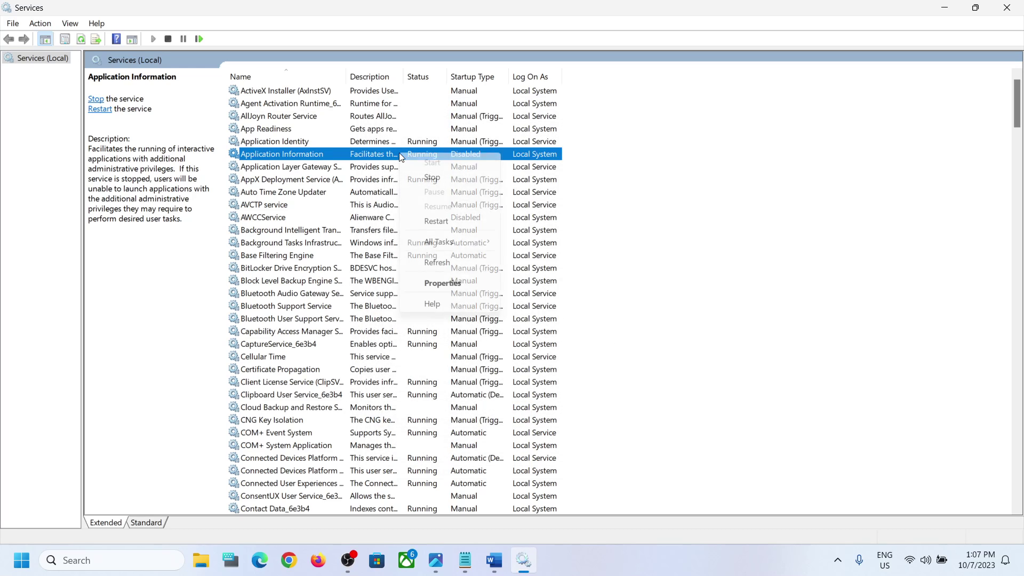
pyautogui.click(441, 182)
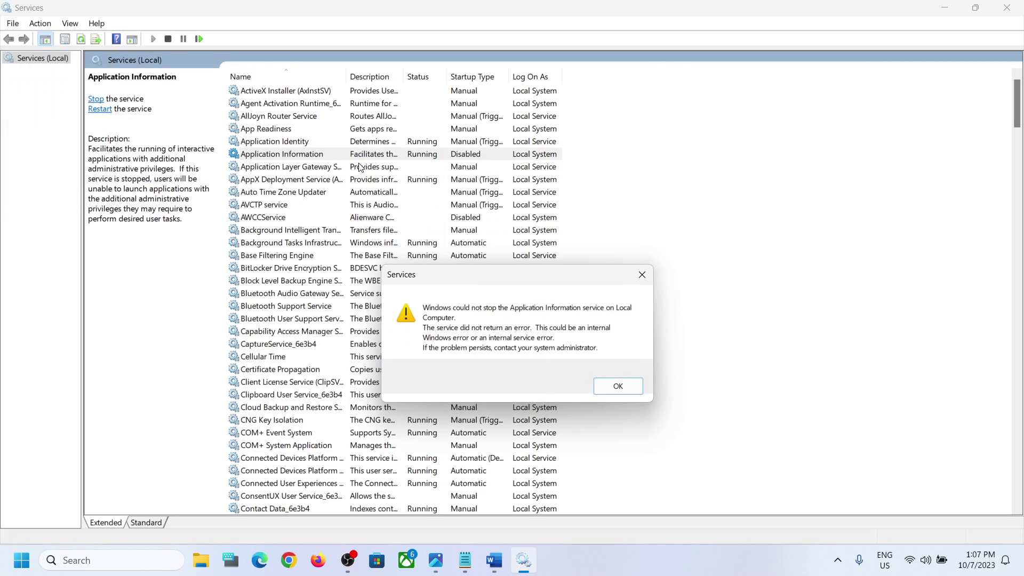
pyautogui.click(616, 384)
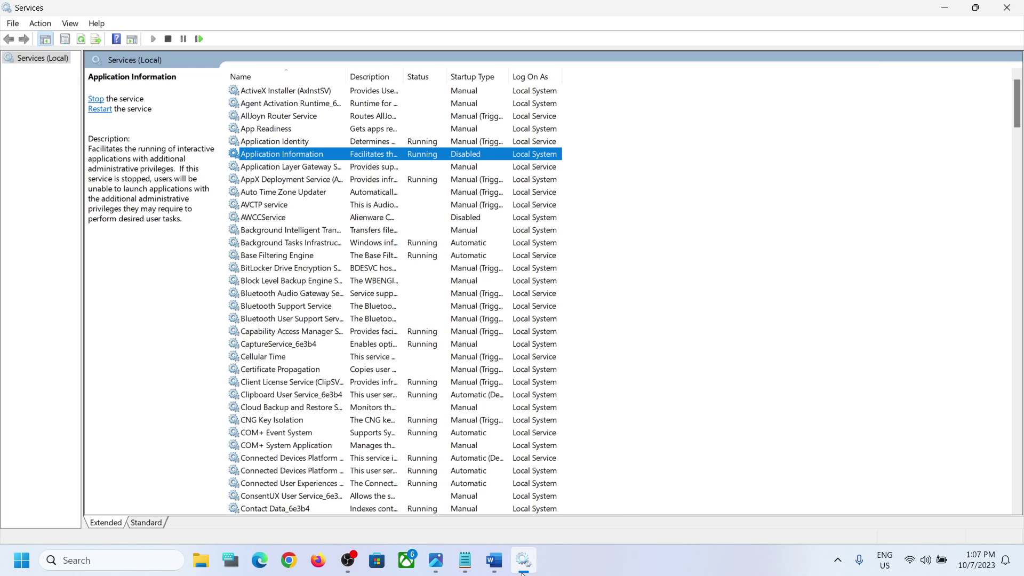
# Switch between the ASUS services screenshot and the Services list, ending on the screenshot.
pyautogui.click(436, 560)
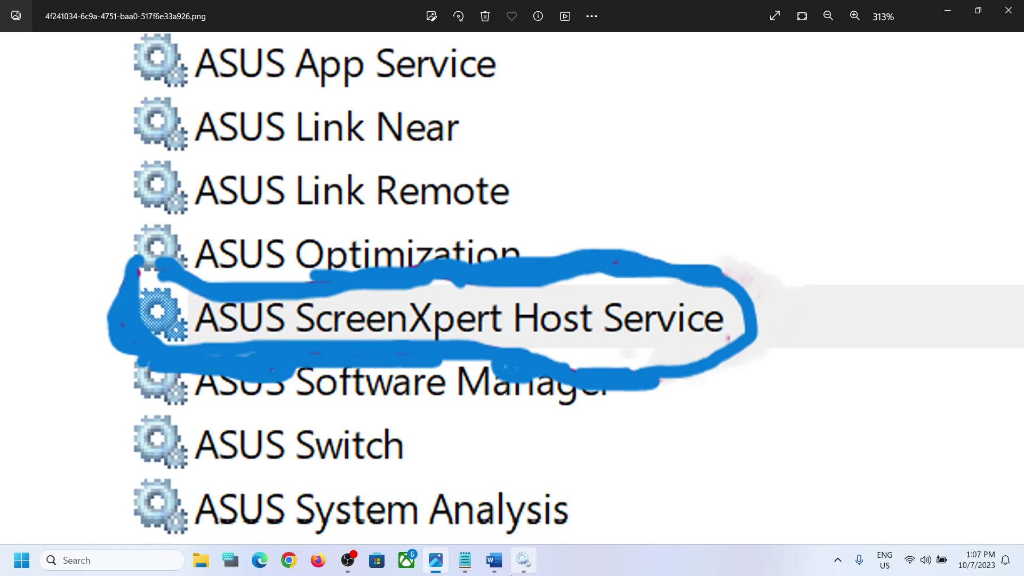
pyautogui.click(524, 561)
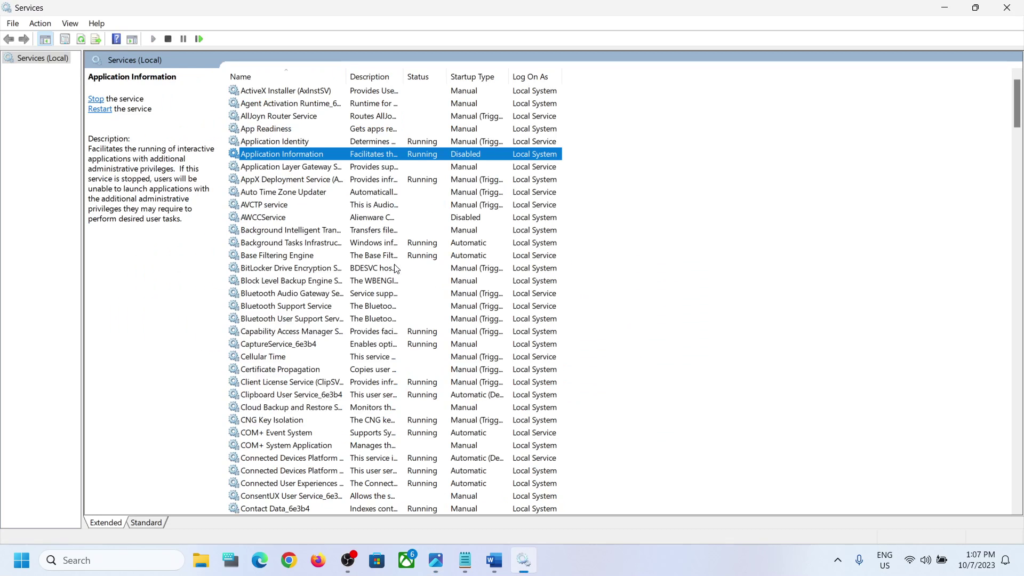
pyautogui.click(434, 564)
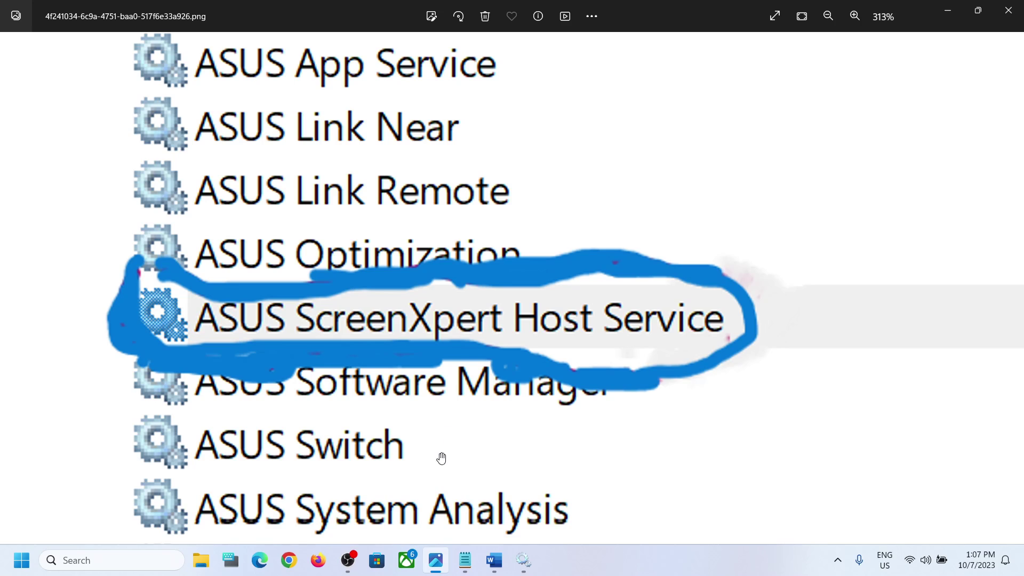
# Bring the Word document forward, then select and deselect its AsusScreenXpertUI.exe title.
pyautogui.click(494, 560)
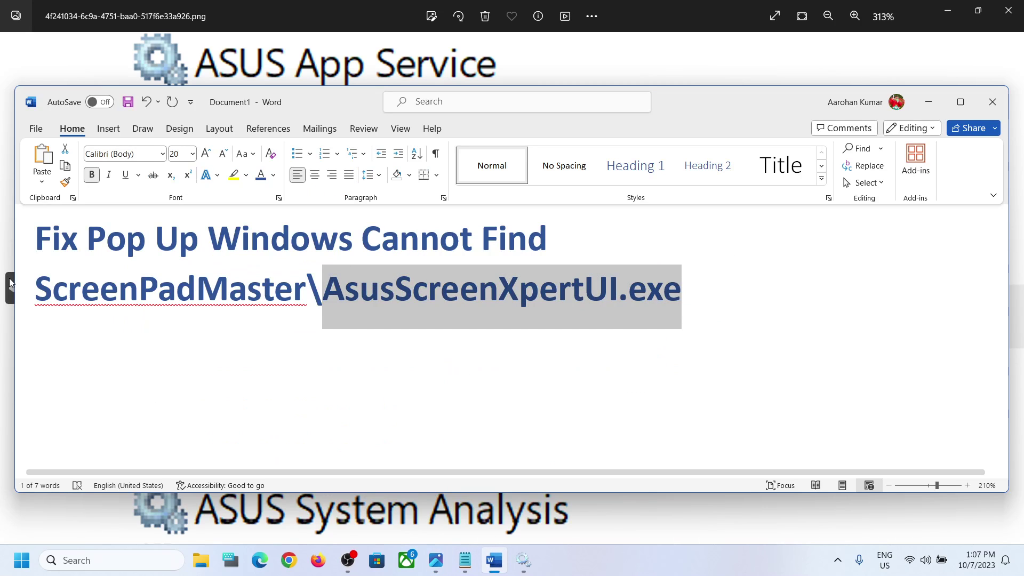
pyautogui.moveTo(519, 288); pyautogui.dragTo(223, 274)
pyautogui.moveTo(210, 238); pyautogui.dragTo(681, 292)
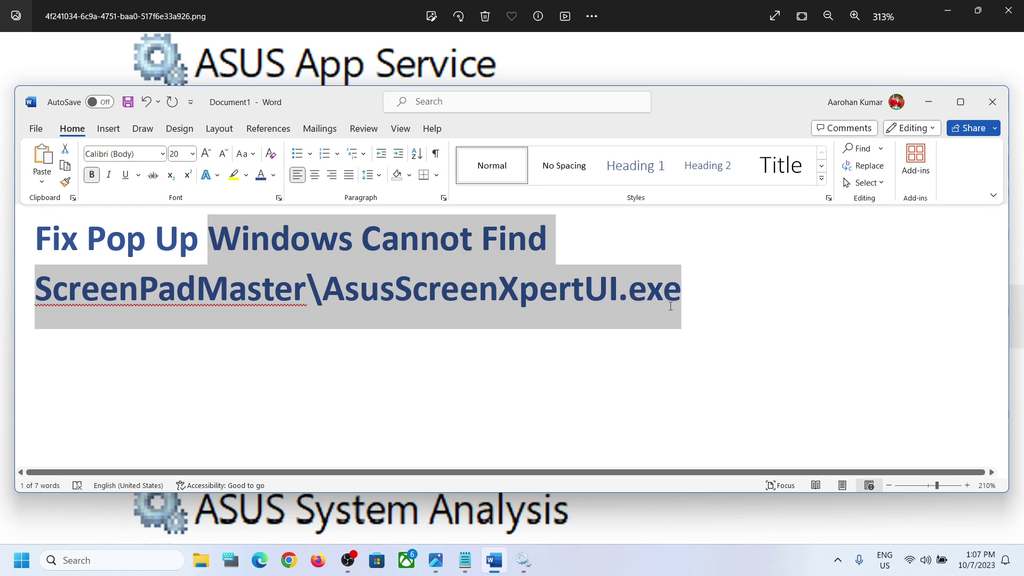
pyautogui.click(773, 568)
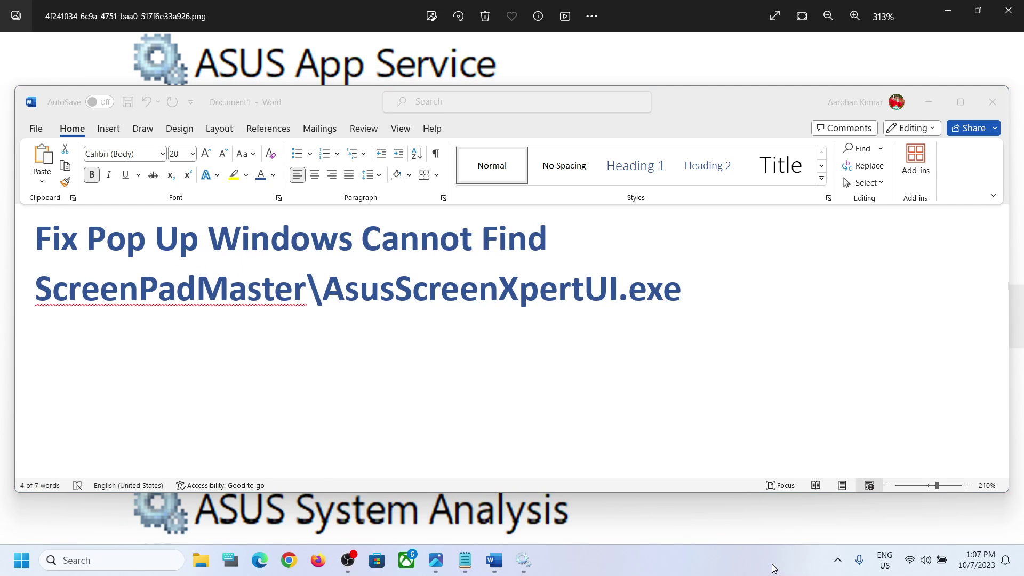